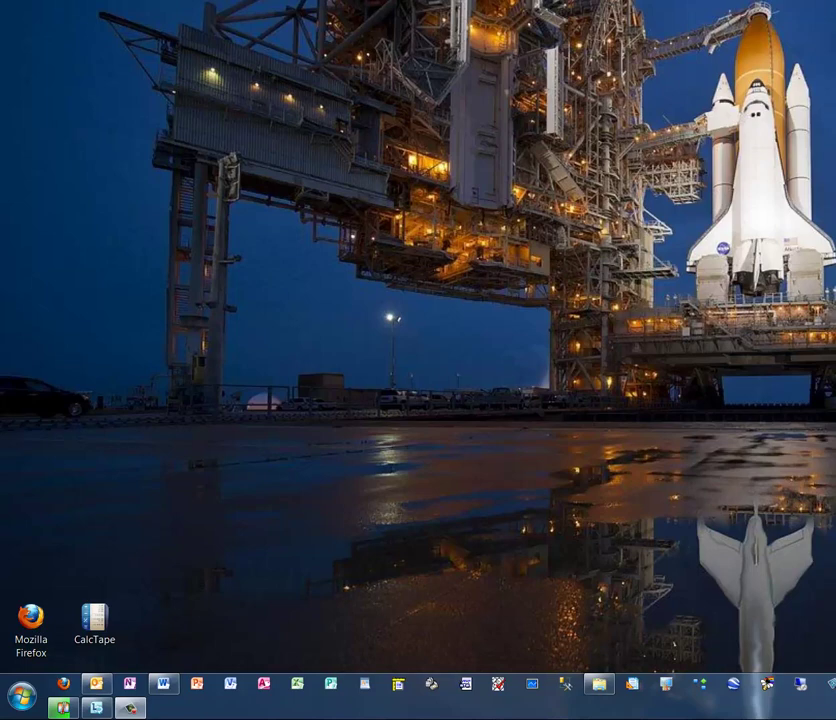
- Launch TeleForm License Manager from Start > All Programs > Cardiff TeleForm > TeleForm Utilities
{"action": "left_click", "coordinate": [24, 697]}
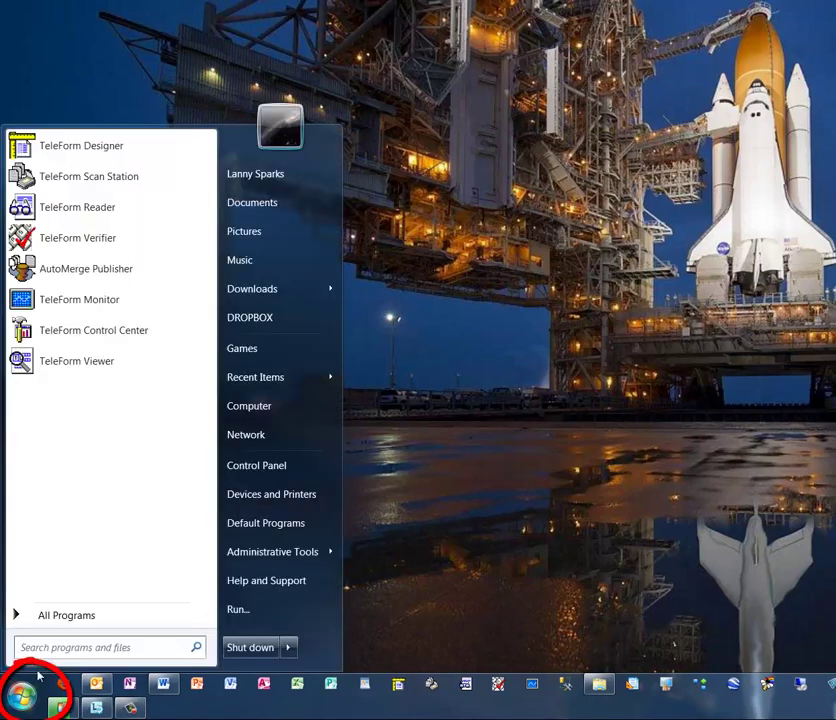
{"action": "left_click", "coordinate": [69, 619]}
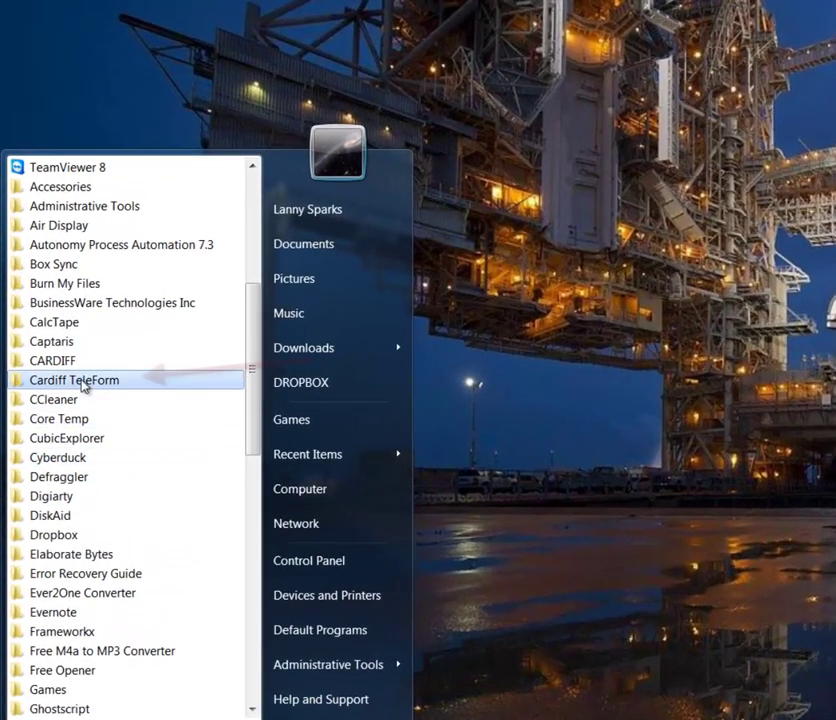
{"action": "left_click", "coordinate": [84, 384]}
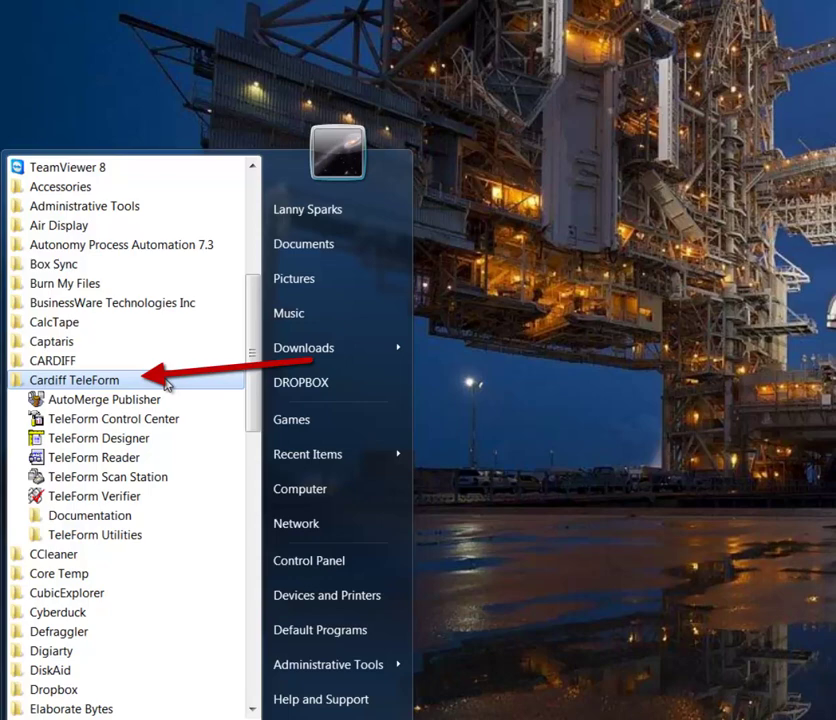
{"action": "left_click", "coordinate": [146, 538]}
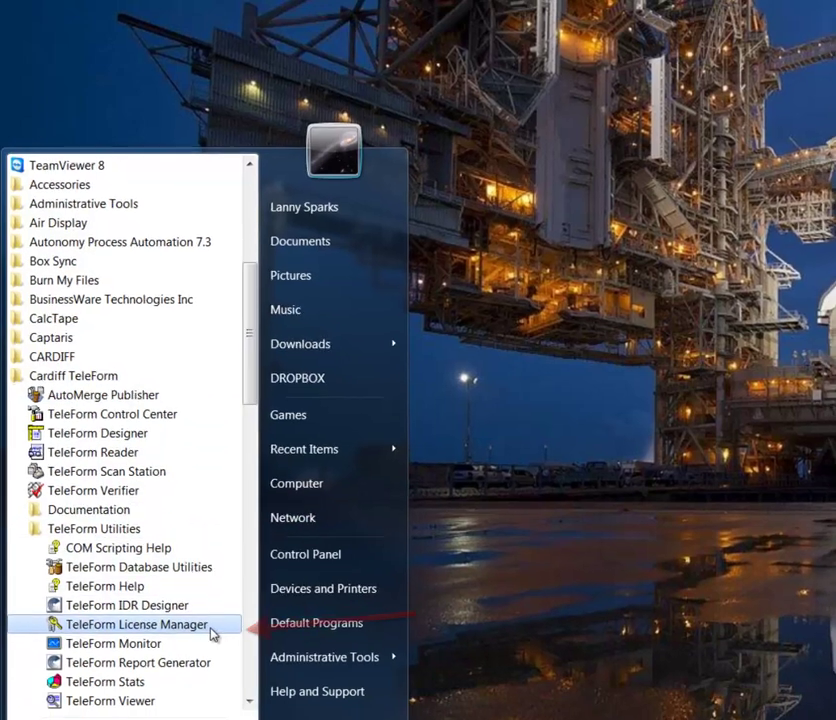
{"action": "left_click", "coordinate": [213, 641]}
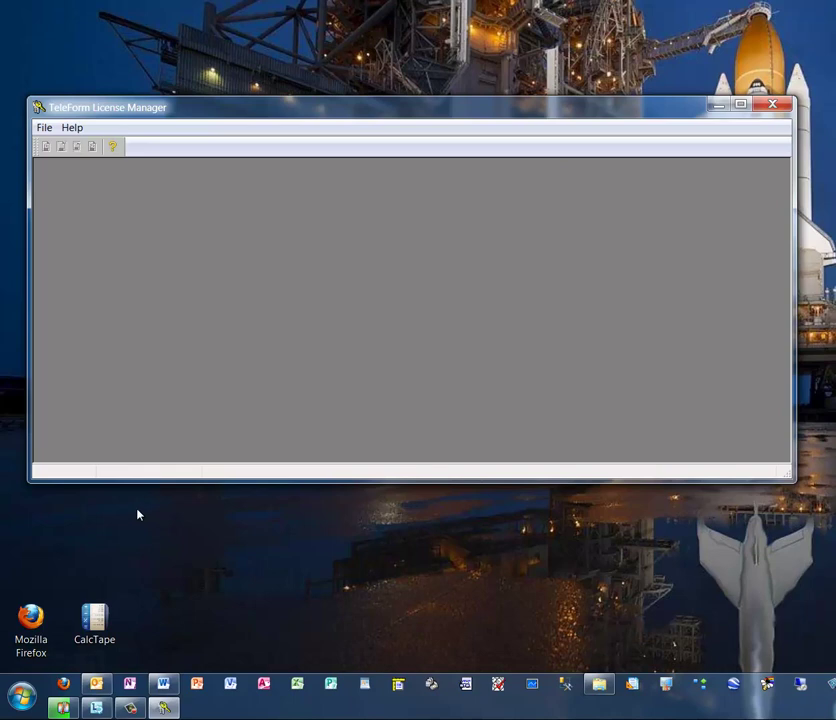
{"action": "left_click", "coordinate": [43, 130]}
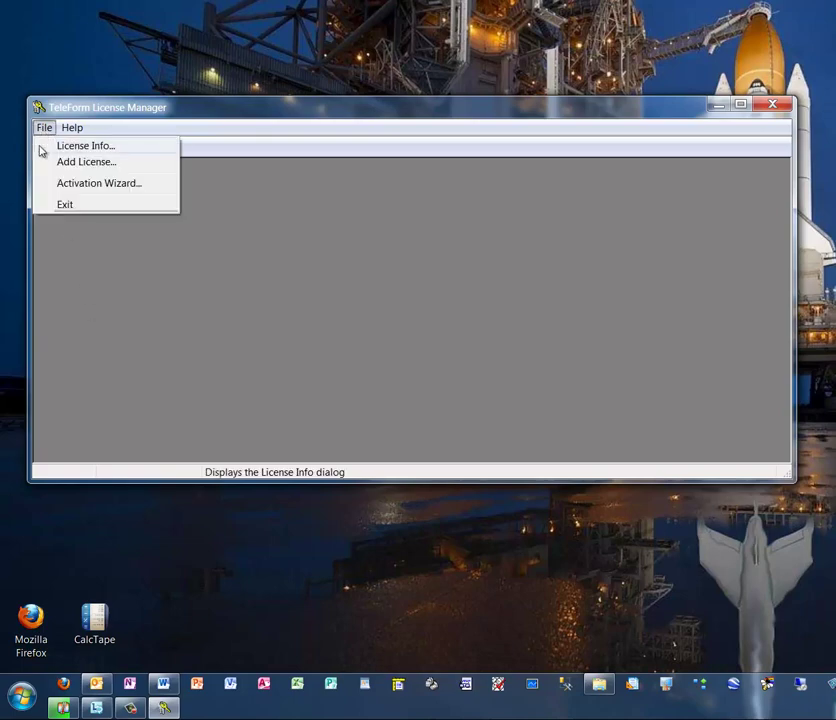
{"action": "left_click", "coordinate": [42, 147]}
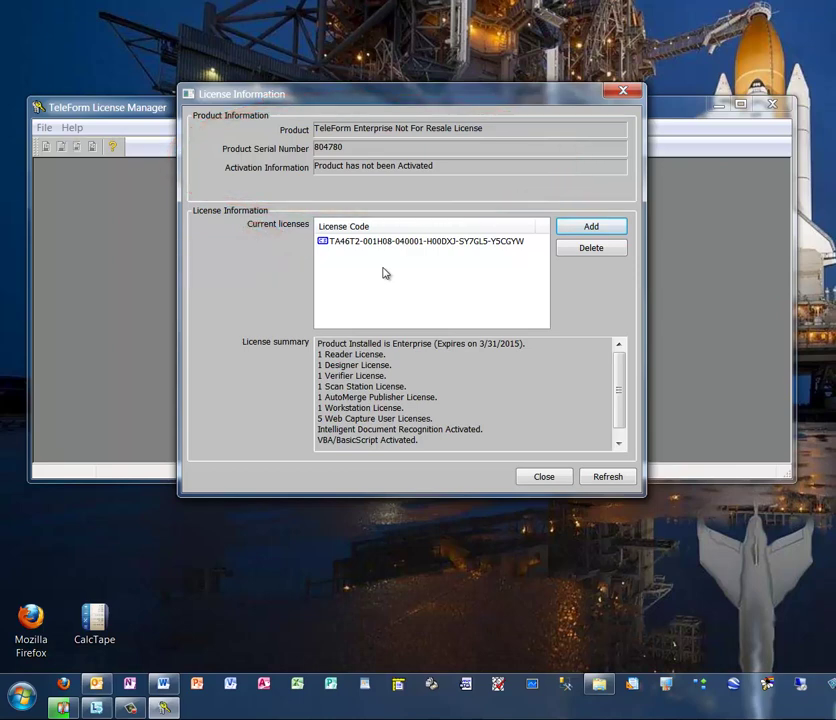
{"action": "left_click", "coordinate": [540, 476]}
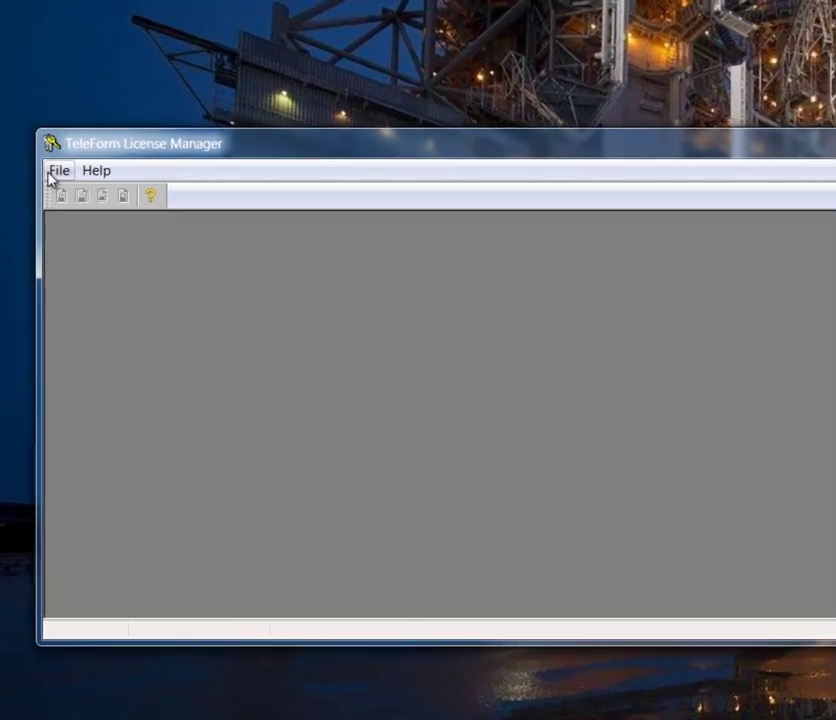
- Start the Activation Wizard and answer No to having an activation code, reaching adapter selection
{"action": "left_click", "coordinate": [50, 177]}
{"action": "left_click", "coordinate": [50, 247]}
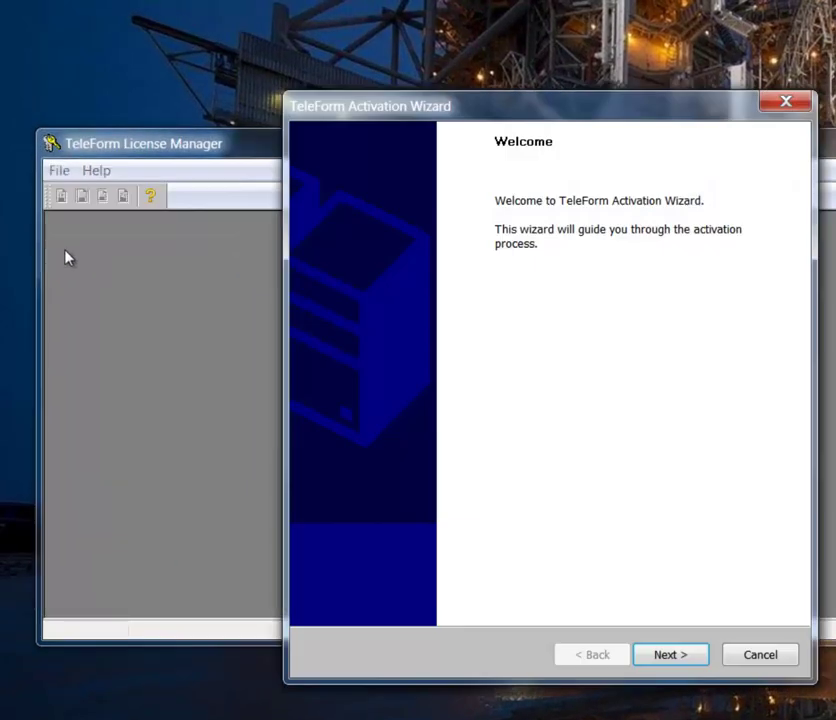
{"action": "left_click", "coordinate": [673, 654]}
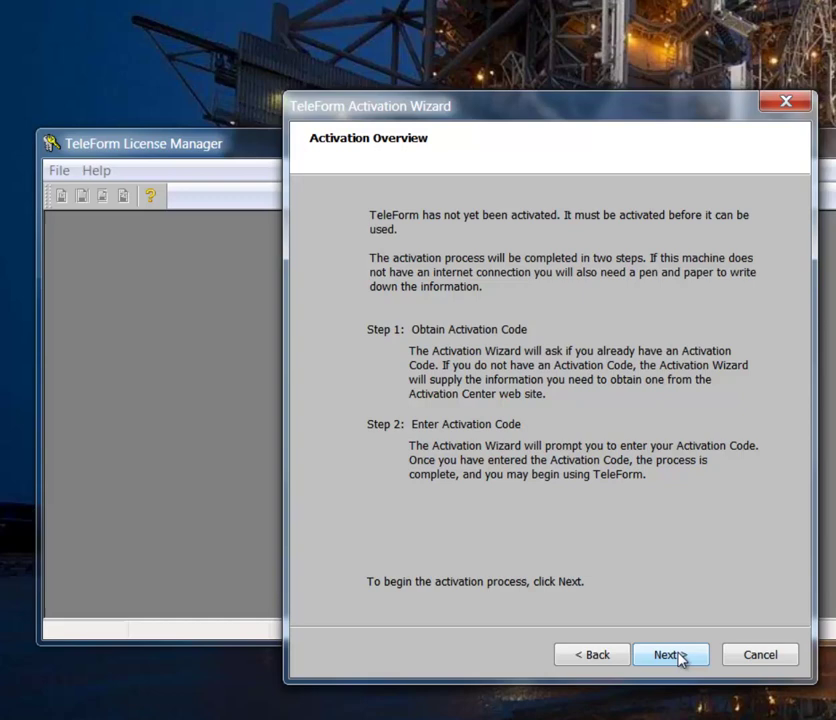
{"action": "left_click", "coordinate": [670, 655]}
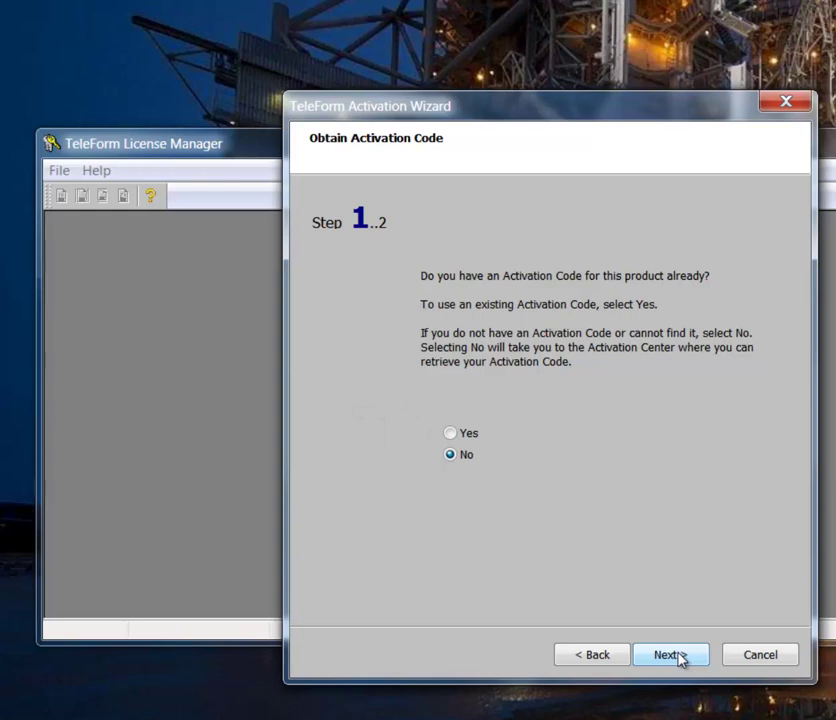
{"action": "left_click", "coordinate": [680, 657]}
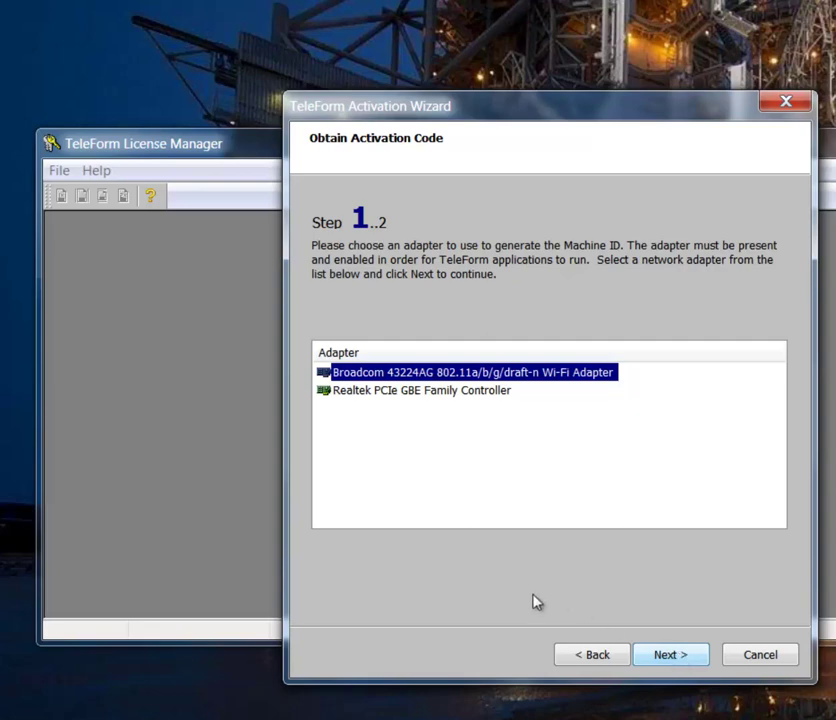
- Generate the Machine ID from the Realtek adapter and submit it to the online Activation Center
{"action": "left_click", "coordinate": [392, 391]}
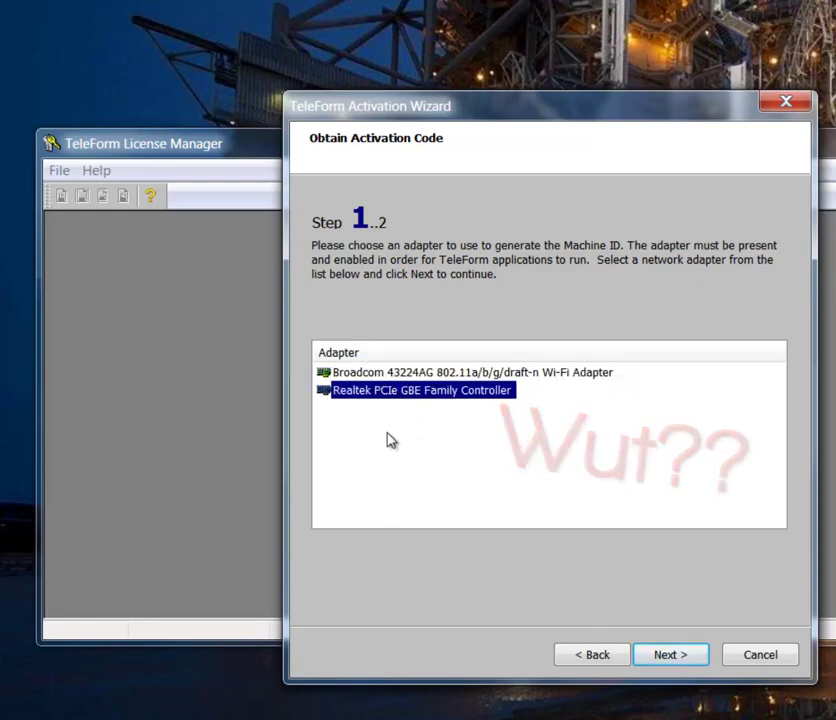
{"action": "left_click", "coordinate": [693, 655]}
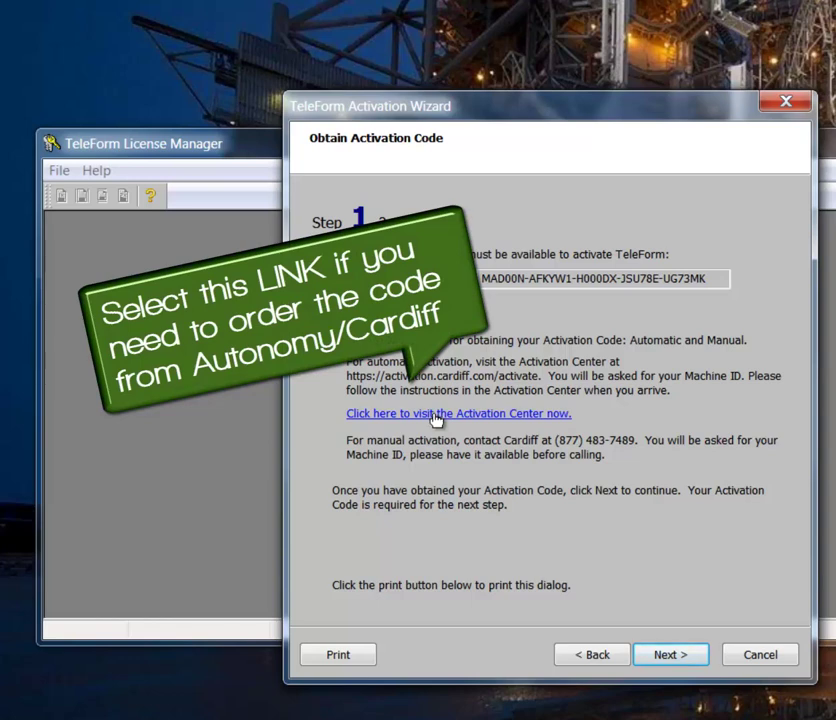
{"action": "left_click", "coordinate": [437, 416]}
{"action": "left_click", "coordinate": [383, 486]}
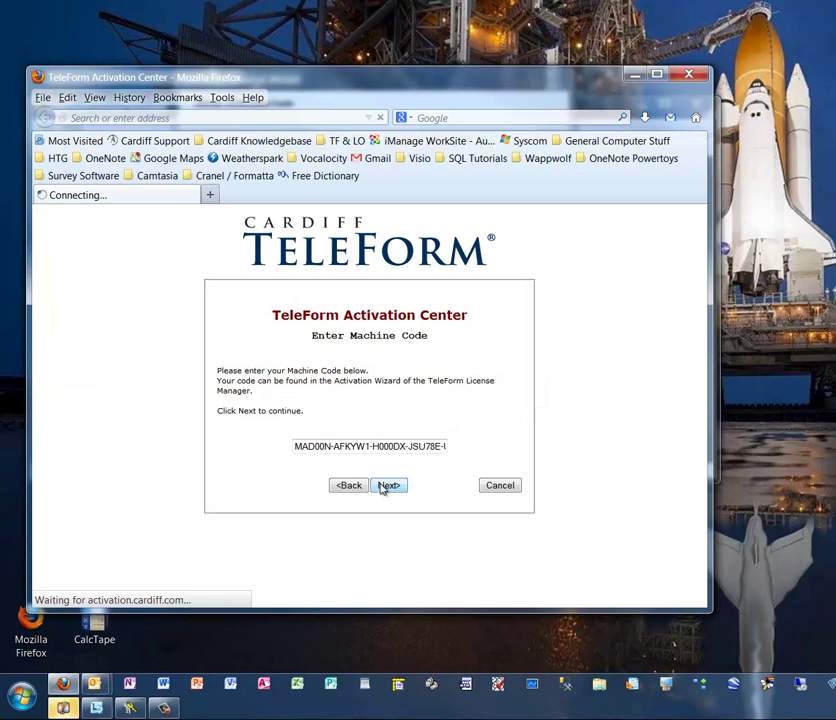
- Fill the first and last name fields using the browser's autocomplete suggestions
{"action": "left_click", "coordinate": [367, 439]}
{"action": "type", "text": "l"}
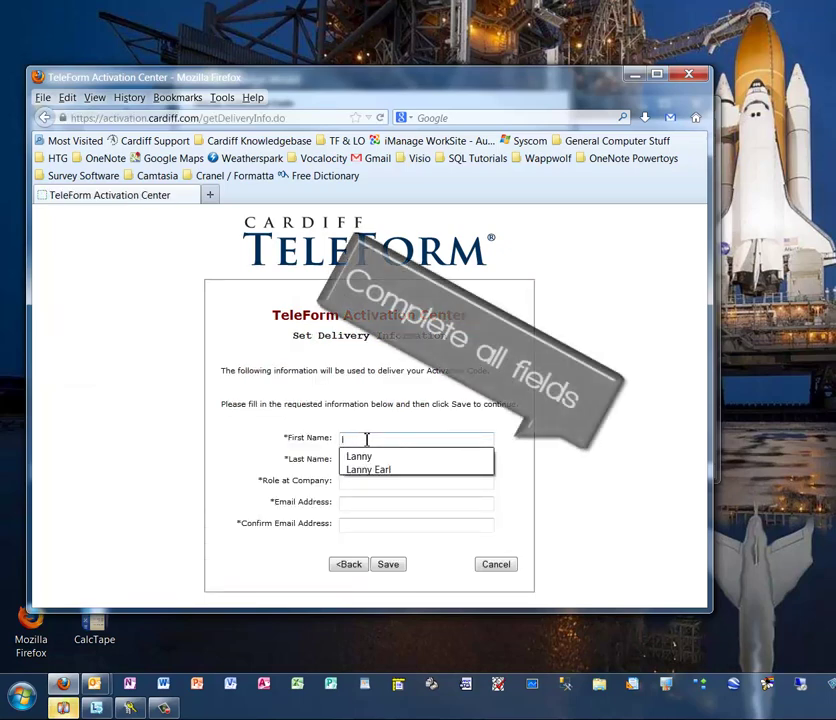
{"action": "key", "text": "Down"}
{"action": "key", "text": "Return"}
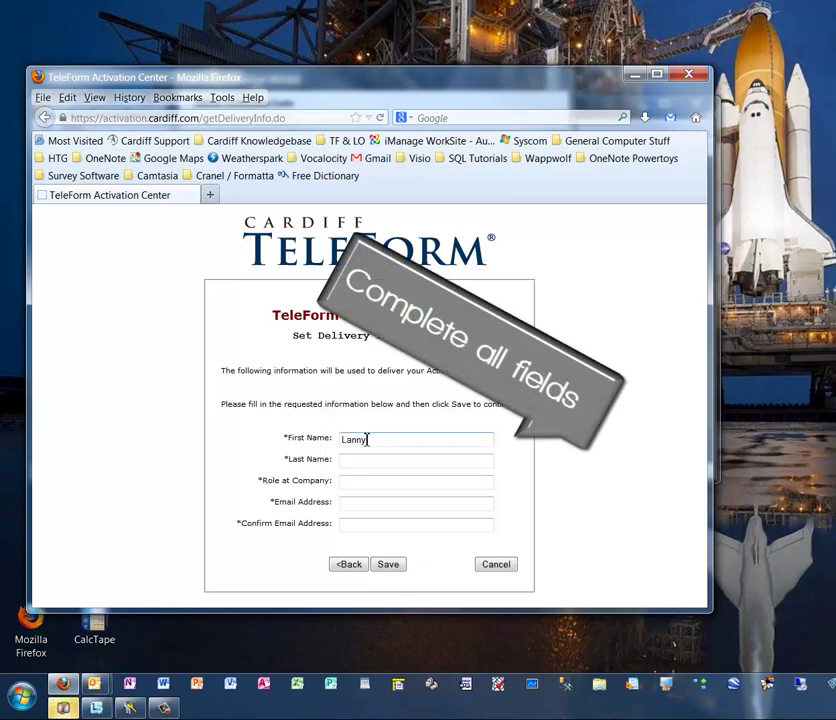
{"action": "key", "text": "Tab"}
{"action": "type", "text": "S"}
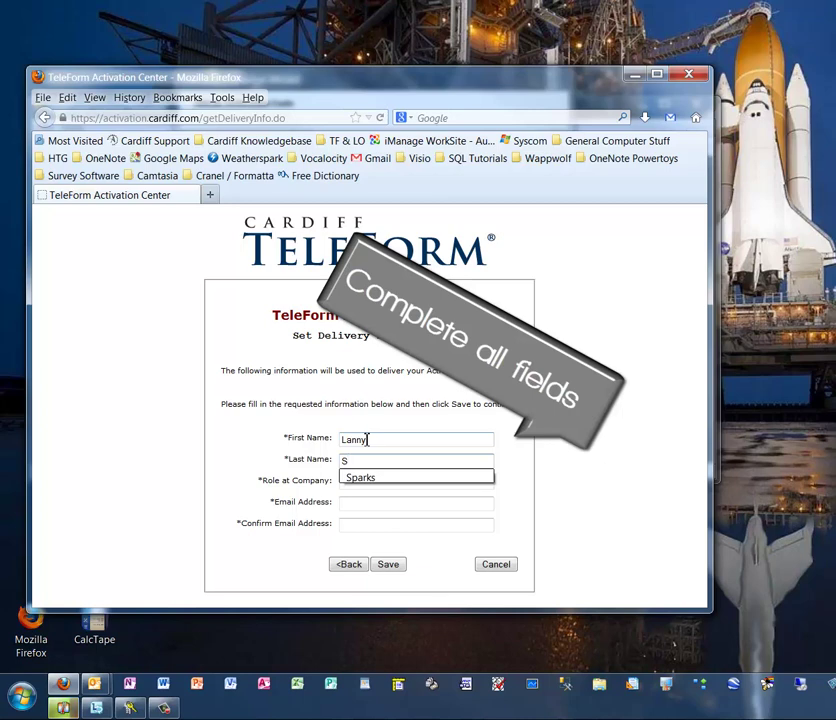
{"action": "key", "text": "Down"}
{"action": "key", "text": "Return"}
{"action": "key", "text": "Tab"}
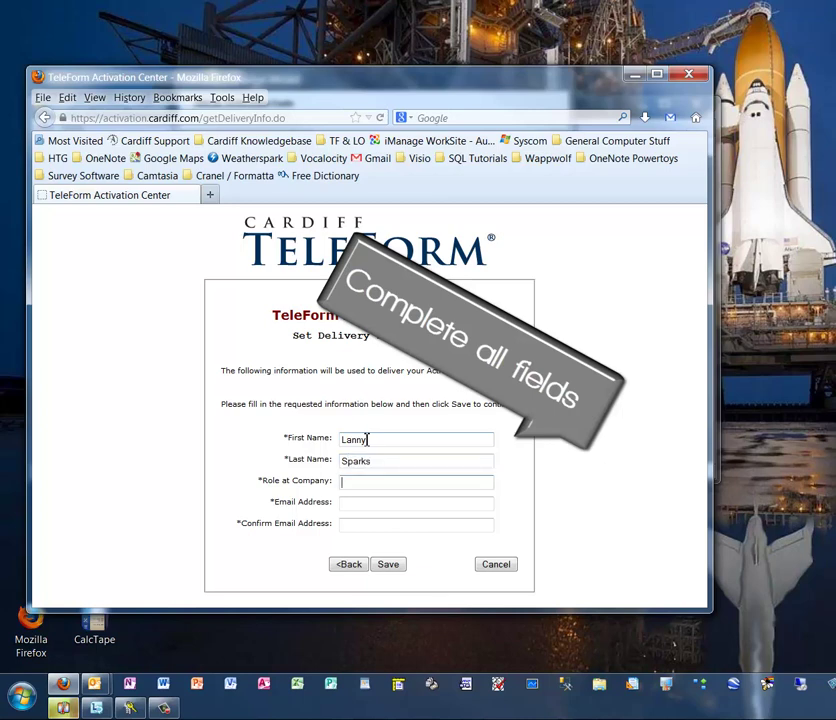
- Enter role Supreme Commander, then the email address and its confirmation from autocomplete
{"action": "type", "text": "s"}
{"action": "key", "text": "Down"}
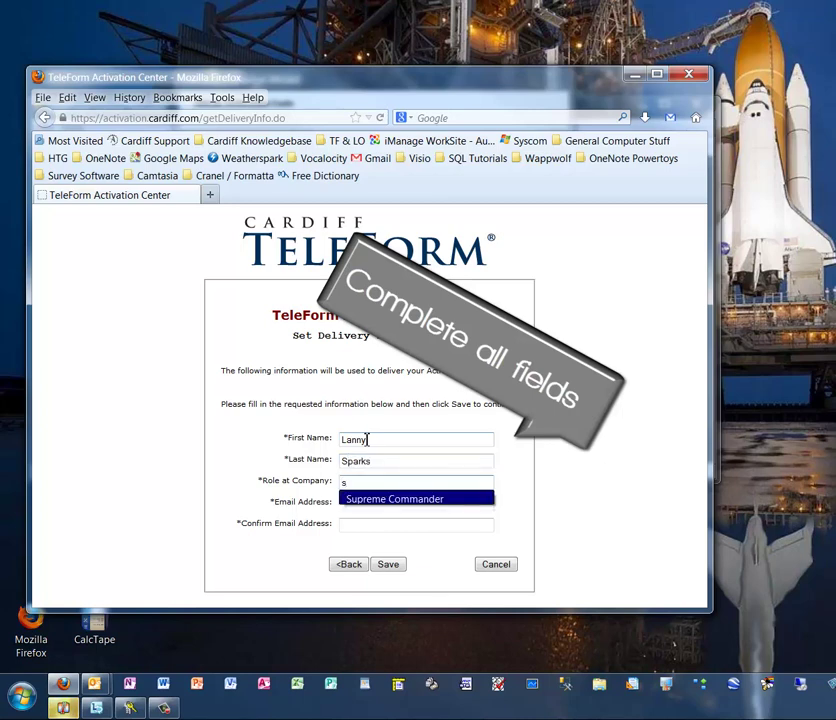
{"action": "key", "text": "Return"}
{"action": "key", "text": "Tab"}
{"action": "type", "text": "l"}
{"action": "key", "text": "Down"}
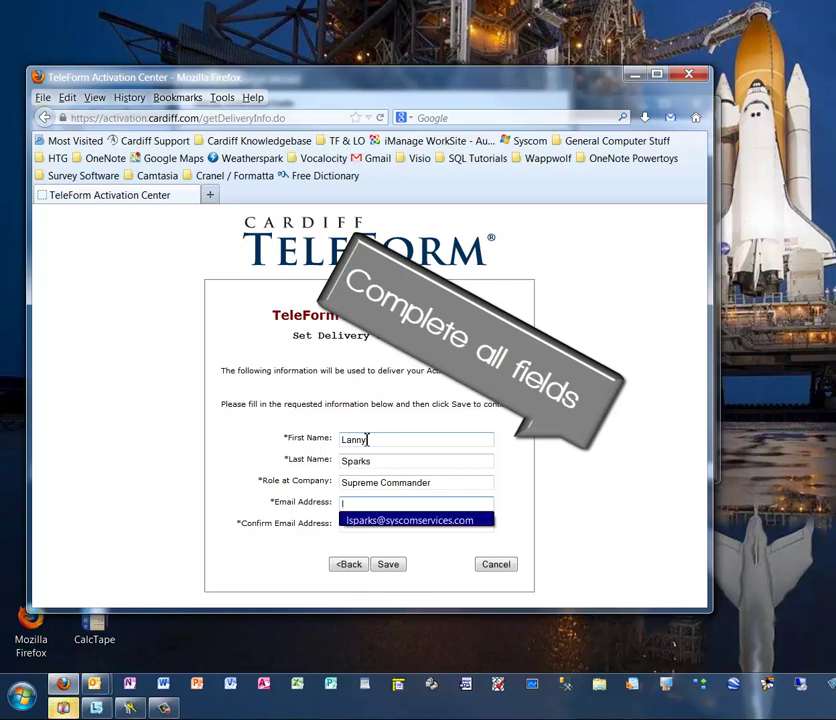
{"action": "key", "text": "Return"}
{"action": "key", "text": "Tab"}
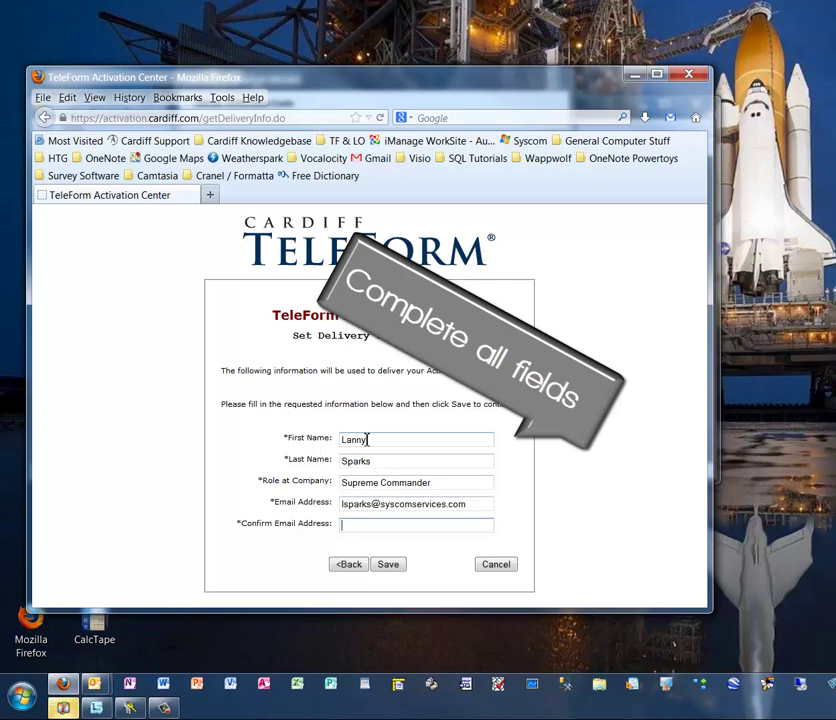
{"action": "type", "text": "l"}
{"action": "key", "text": "Down"}
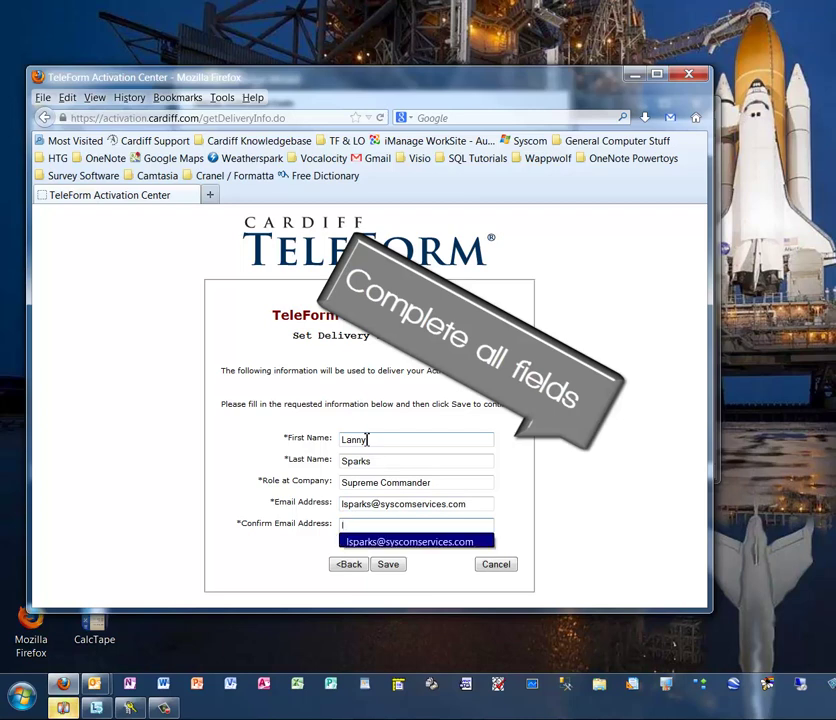
{"action": "key", "text": "Return"}
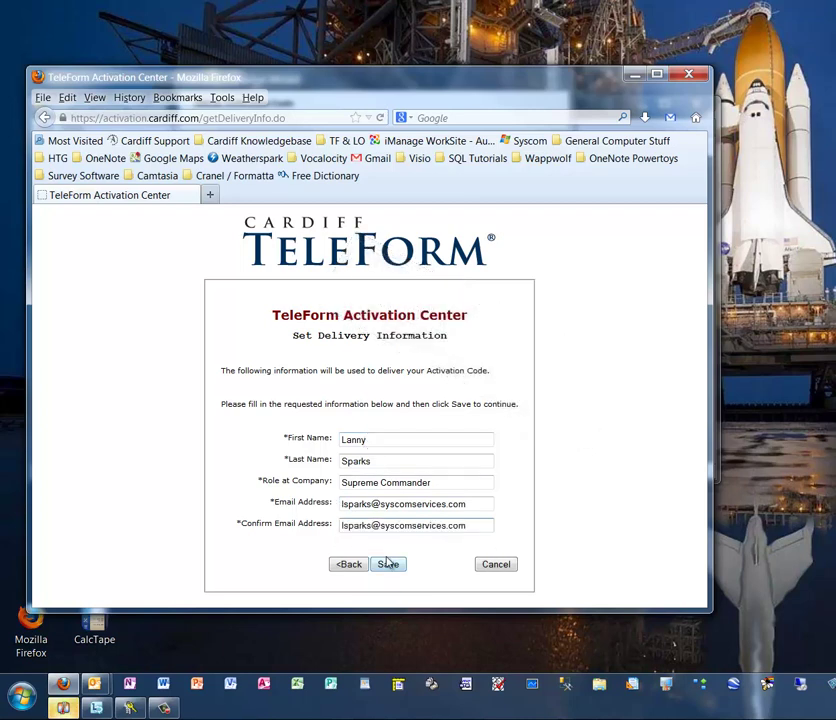
- Save the delivery details, submit the activation request, and close Firefox
{"action": "left_click", "coordinate": [388, 563]}
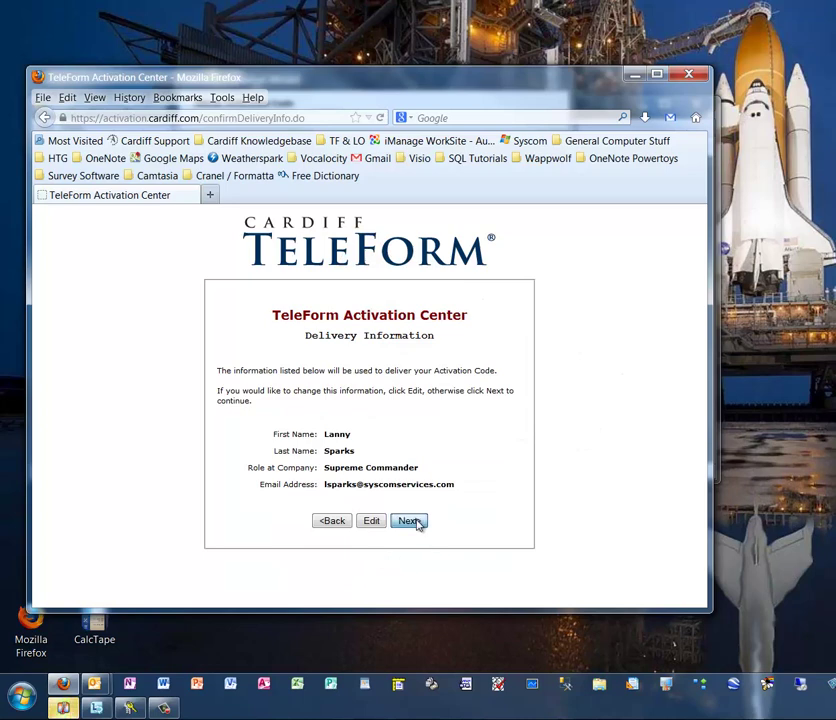
{"action": "left_click", "coordinate": [409, 521]}
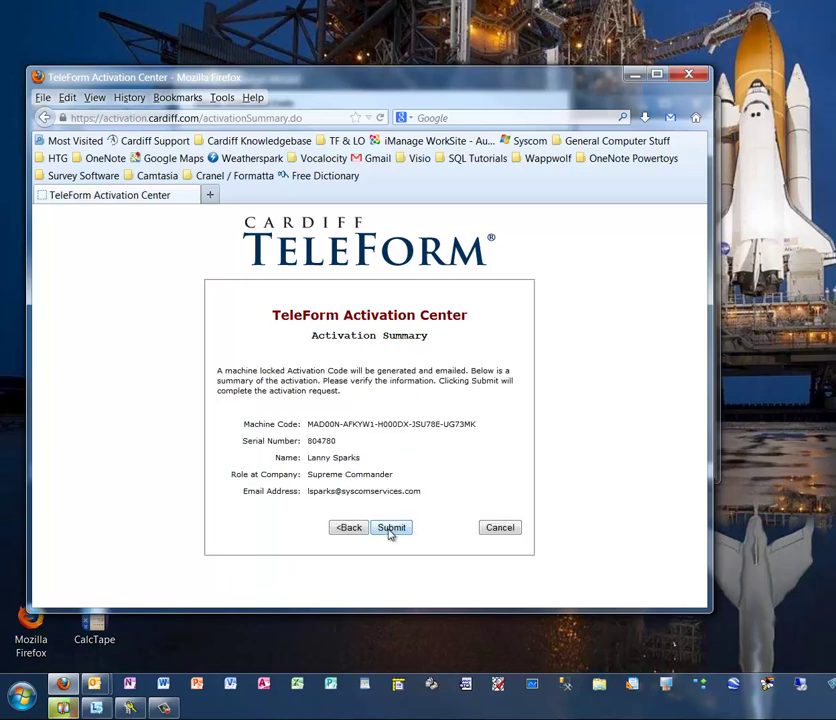
{"action": "left_click", "coordinate": [390, 530]}
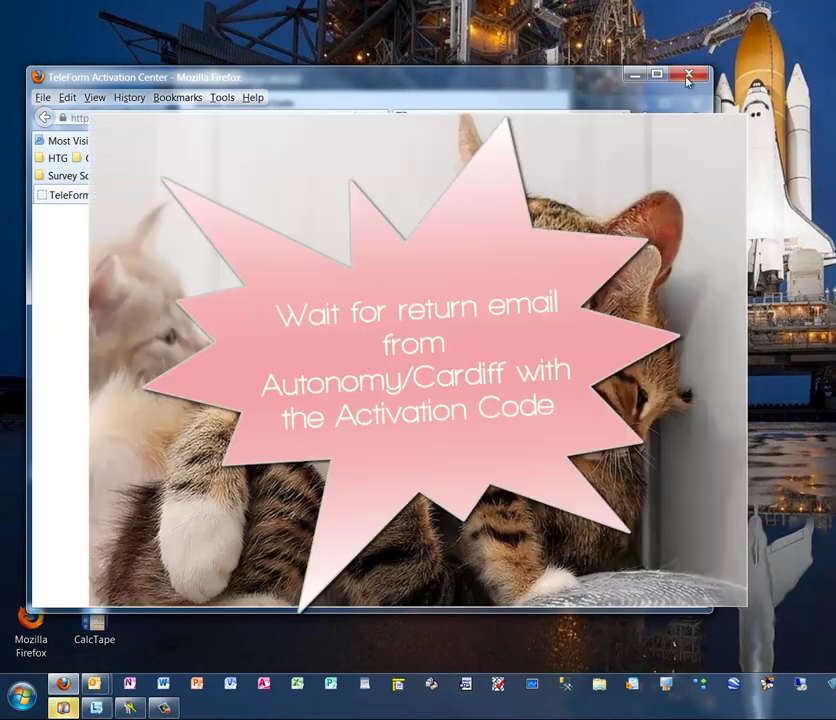
{"action": "left_click", "coordinate": [688, 76]}
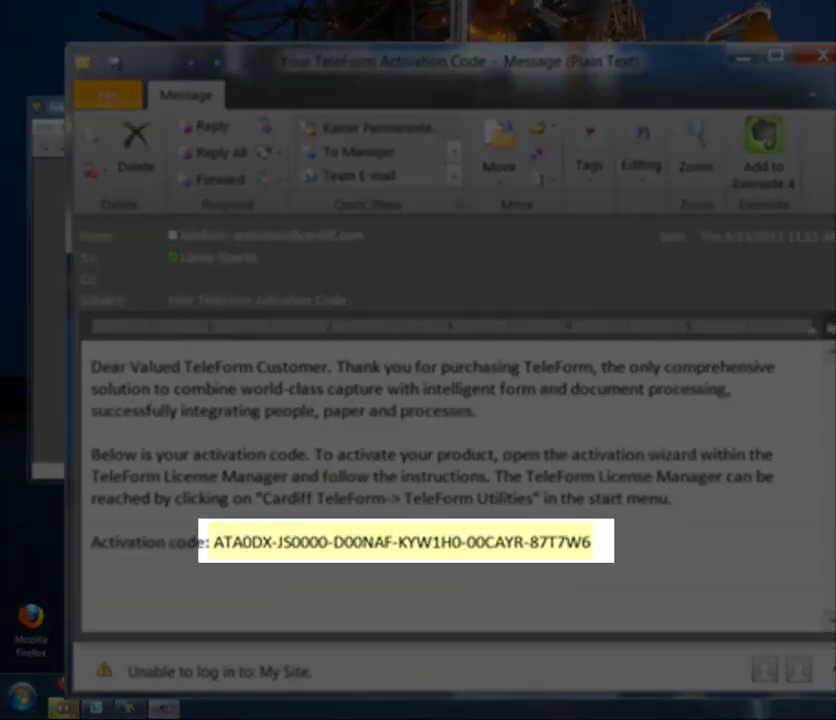
- Copy the activation code from the Outlook email
{"action": "key", "text": "ctrl+c"}
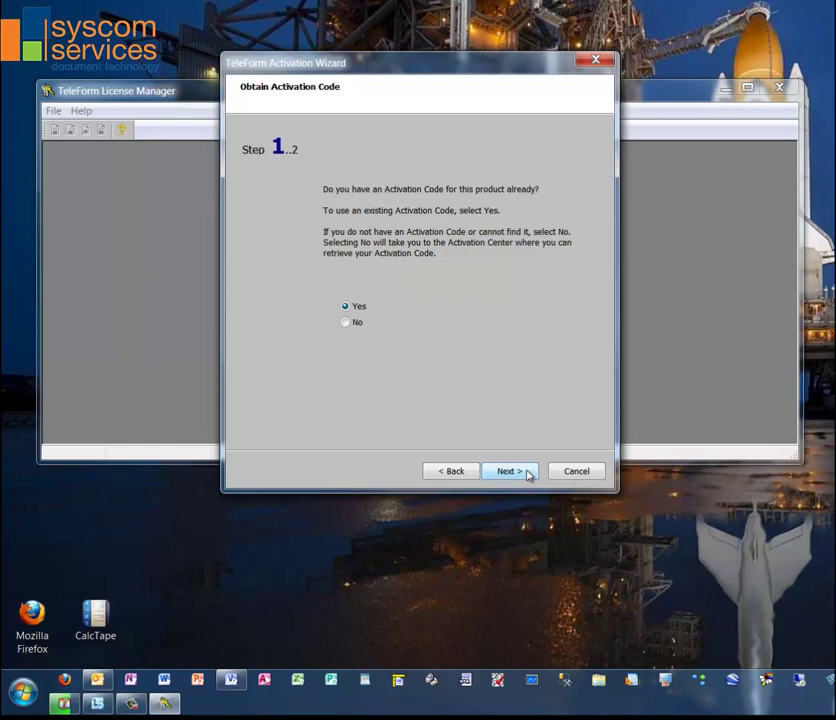
- Paste the emailed activation code into the wizard and complete activation
{"action": "left_click", "coordinate": [528, 474]}
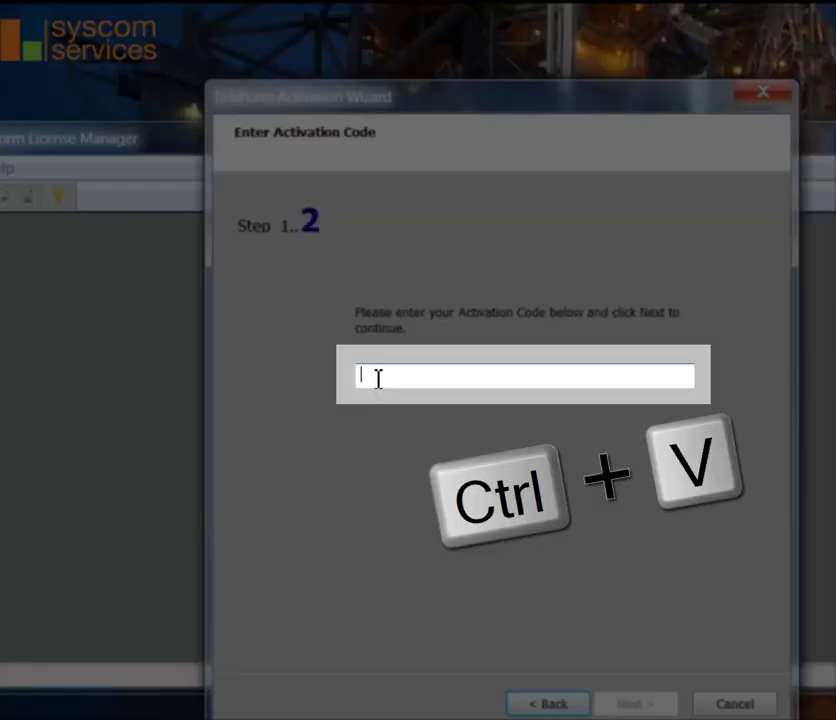
{"action": "key", "text": "ctrl+v"}
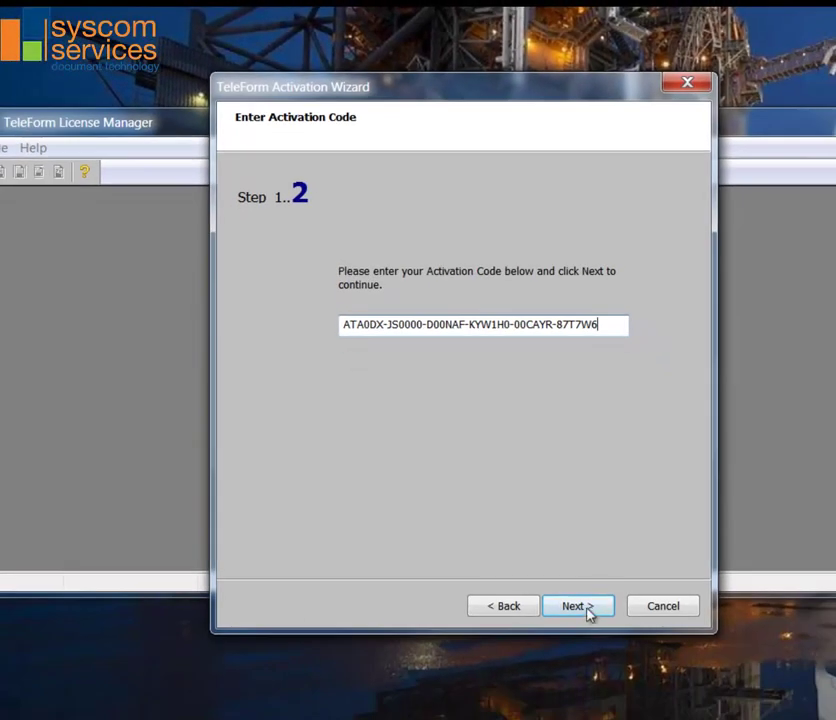
{"action": "left_click", "coordinate": [645, 707]}
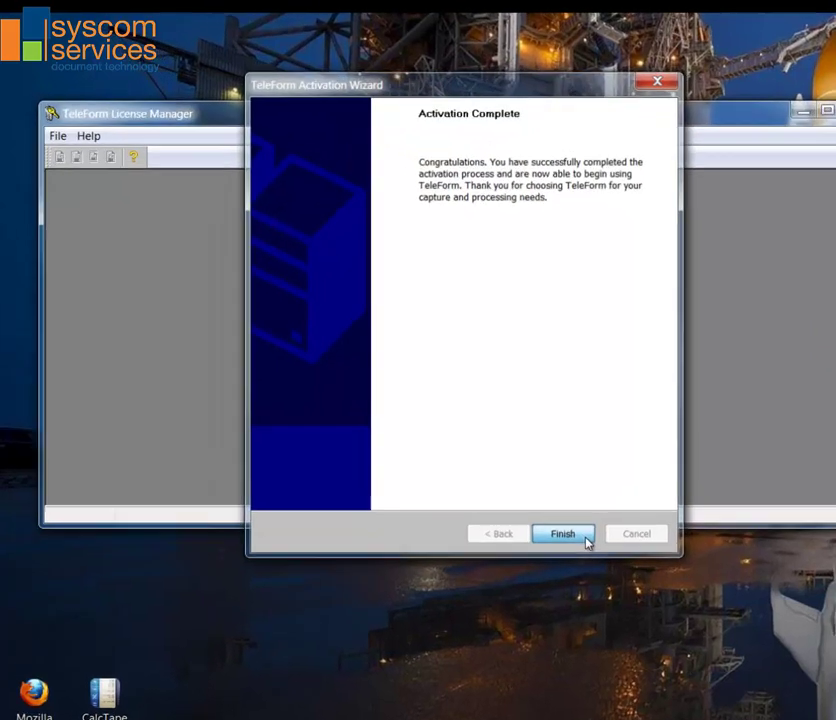
{"action": "left_click", "coordinate": [522, 482]}
{"action": "left_click", "coordinate": [96, 233]}
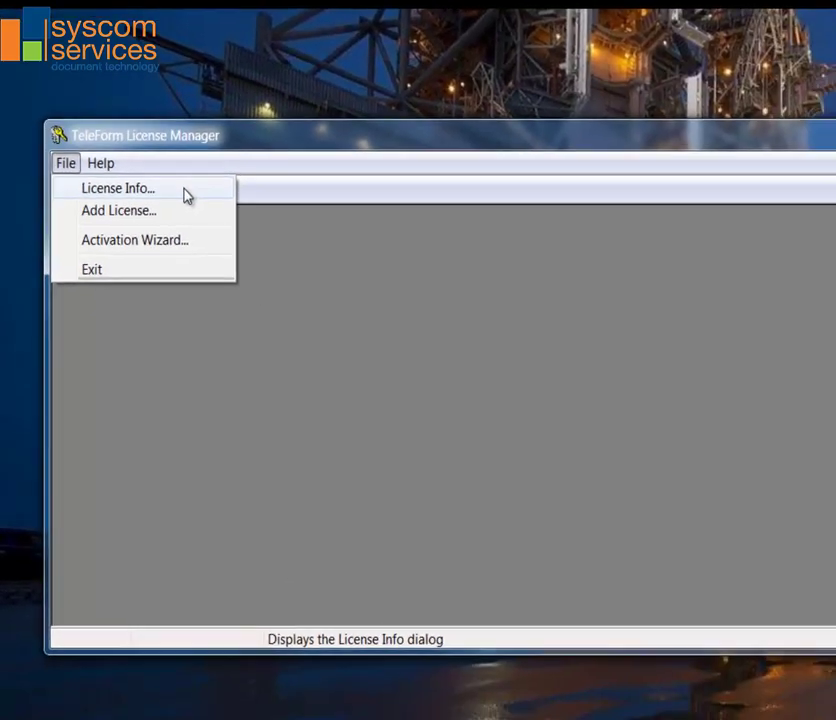
- Review License Info showing the new activation code and LANNYS-PC machine lock, then close it
{"action": "left_click", "coordinate": [147, 161]}
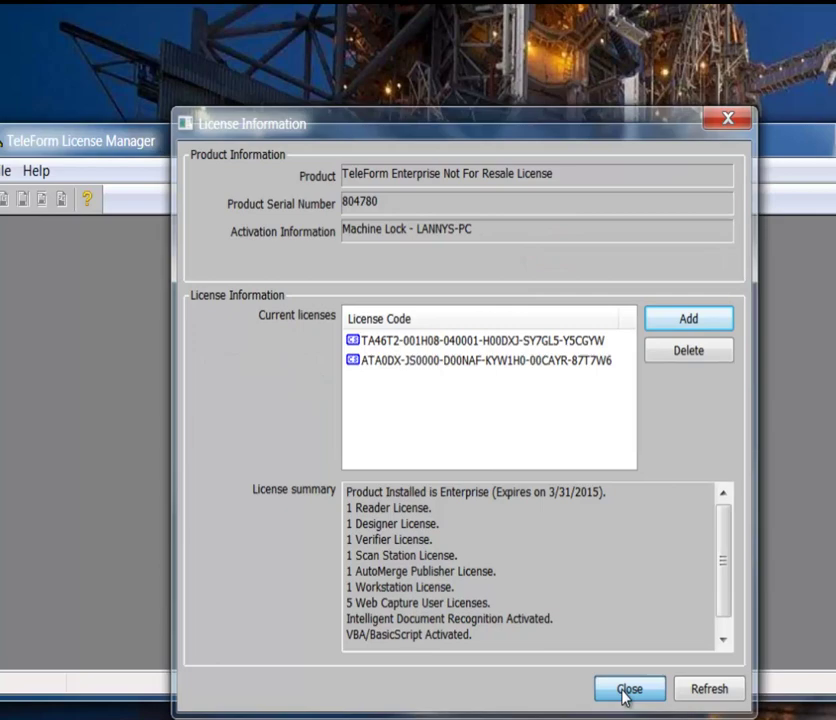
{"action": "left_click", "coordinate": [626, 694]}
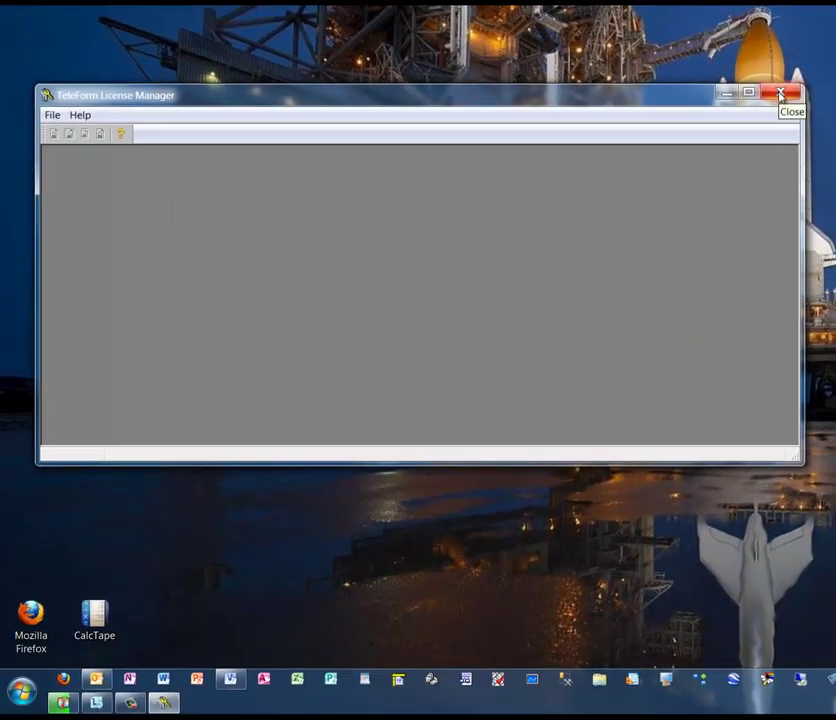
{"action": "left_click", "coordinate": [781, 96]}
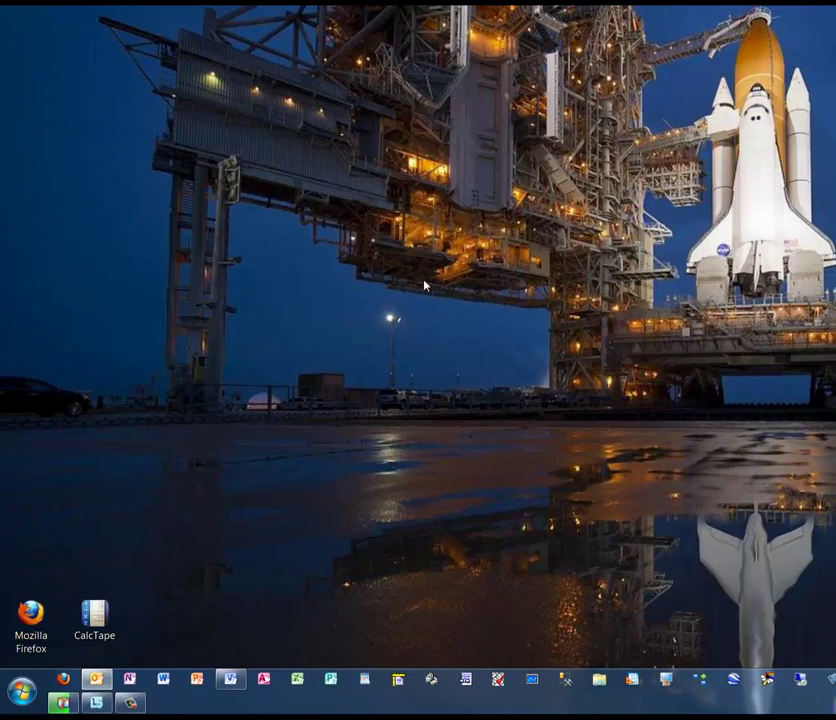